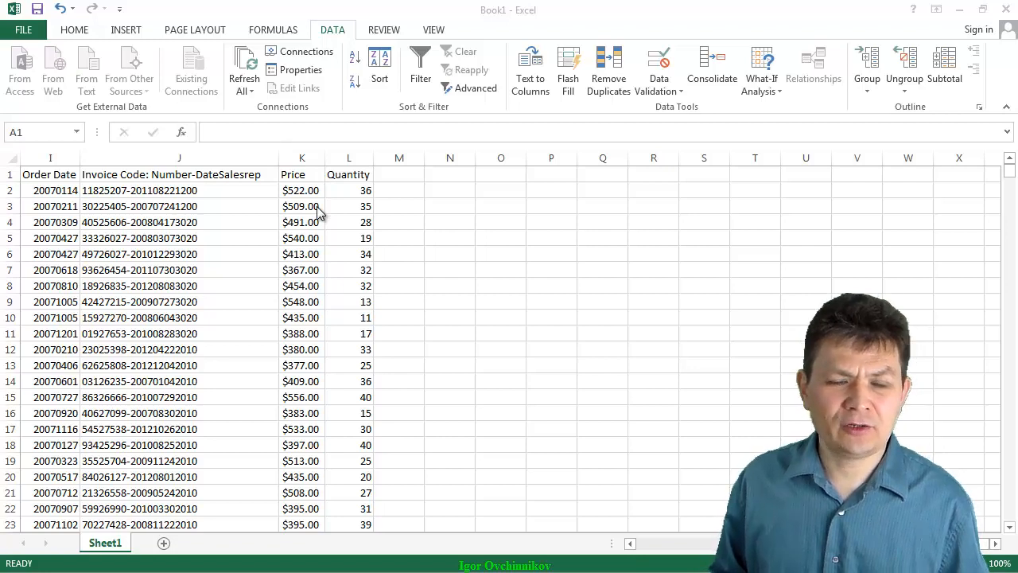
- Insert five blank columns before the Price column to make room for the split invoice codes
drag(294, 159, 509, 160)
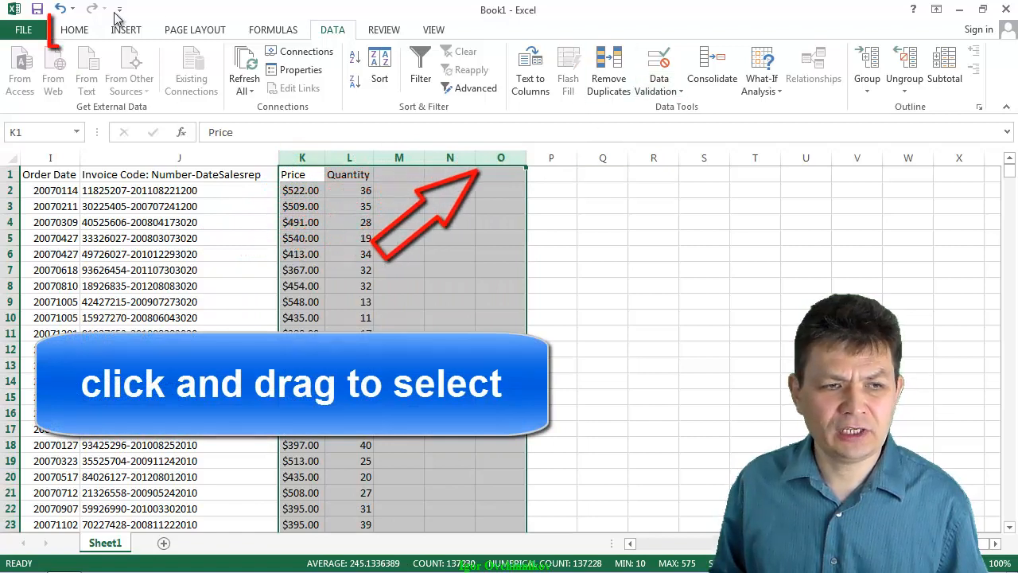
click(70, 34)
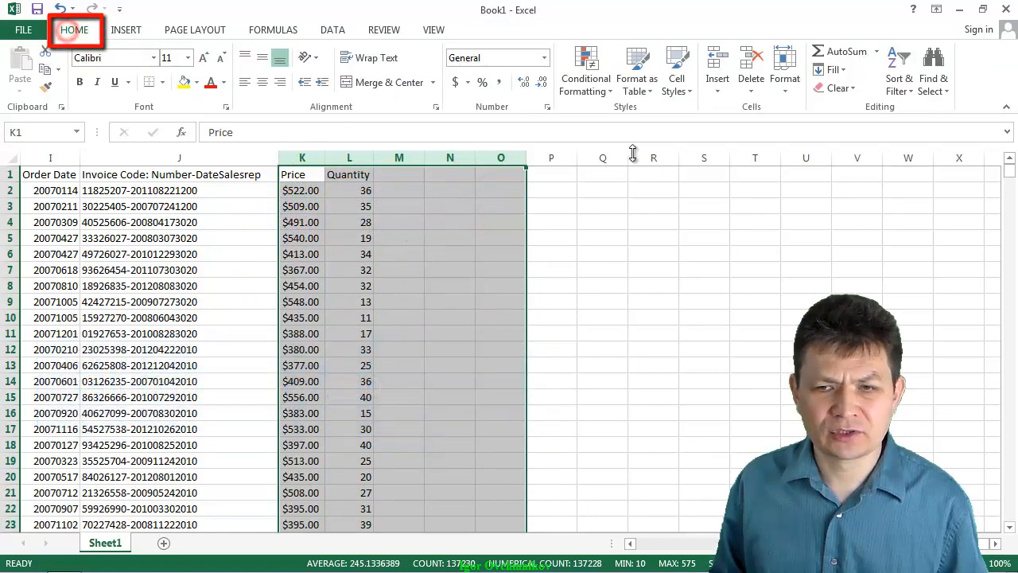
click(714, 65)
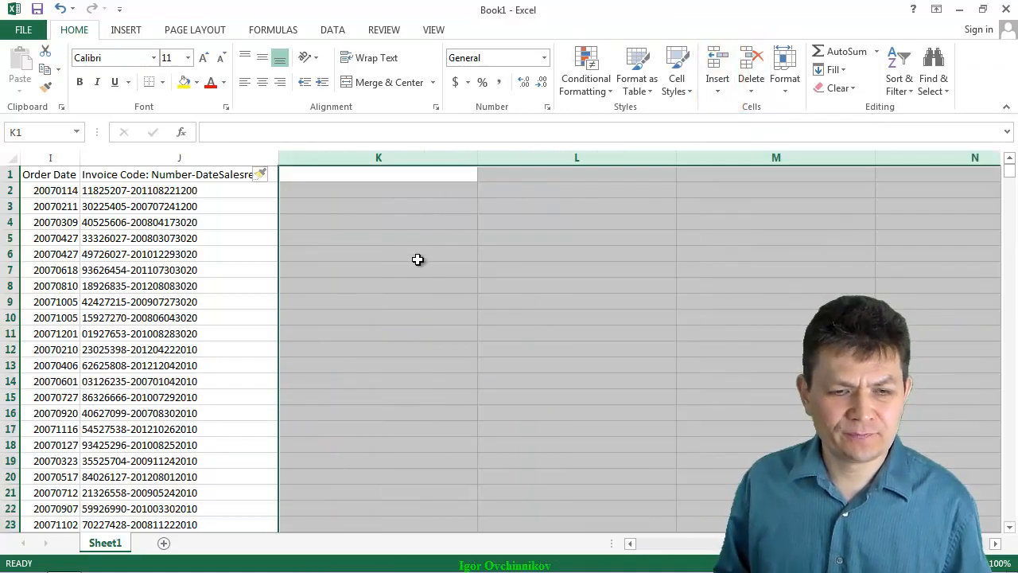
click(418, 259)
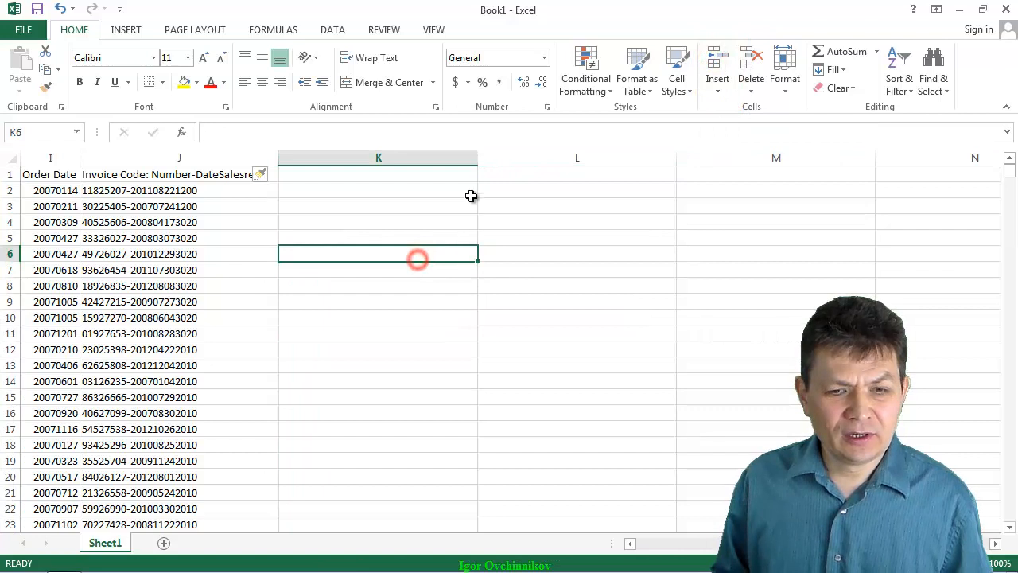
- Start Text to Columns on all invoice codes from J2 down to the last row, using the Fixed width data type
click(225, 191)
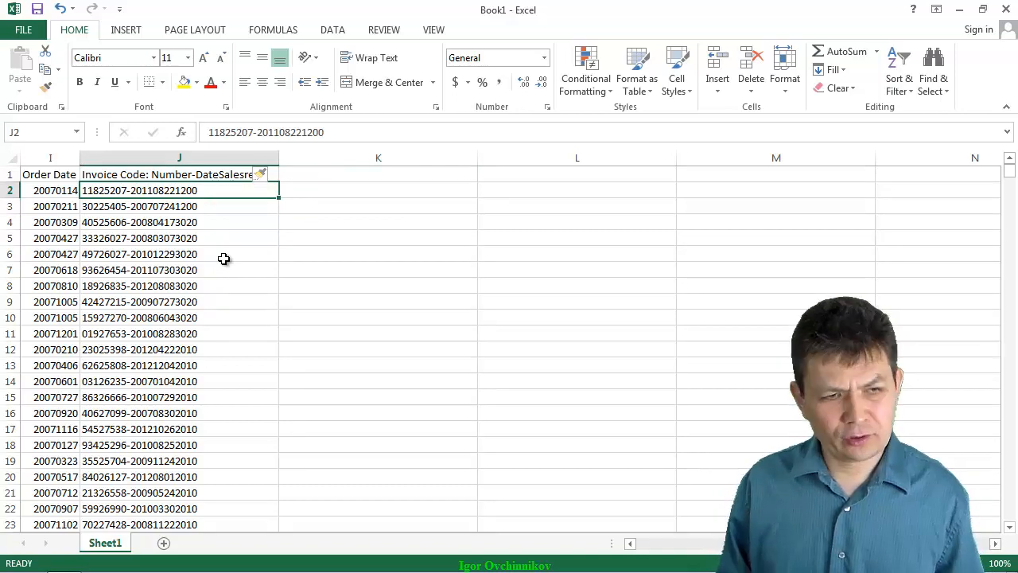
key(ctrl+shift+Down)
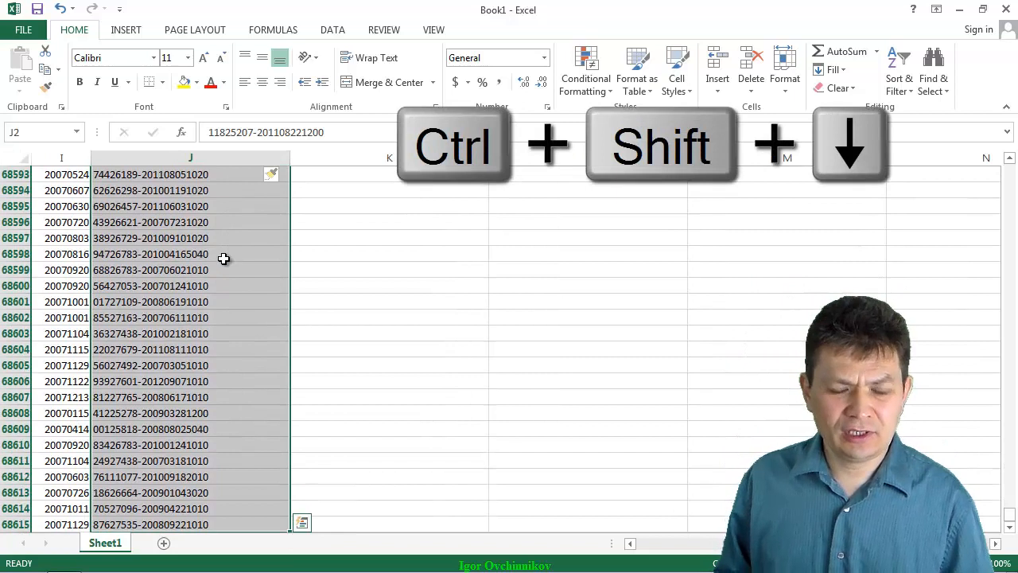
click(337, 32)
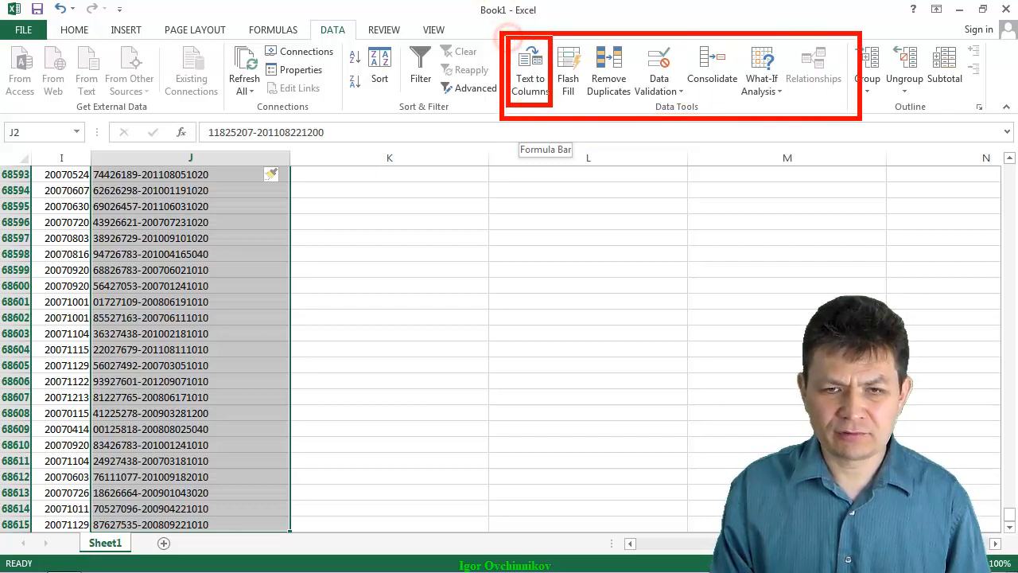
click(530, 80)
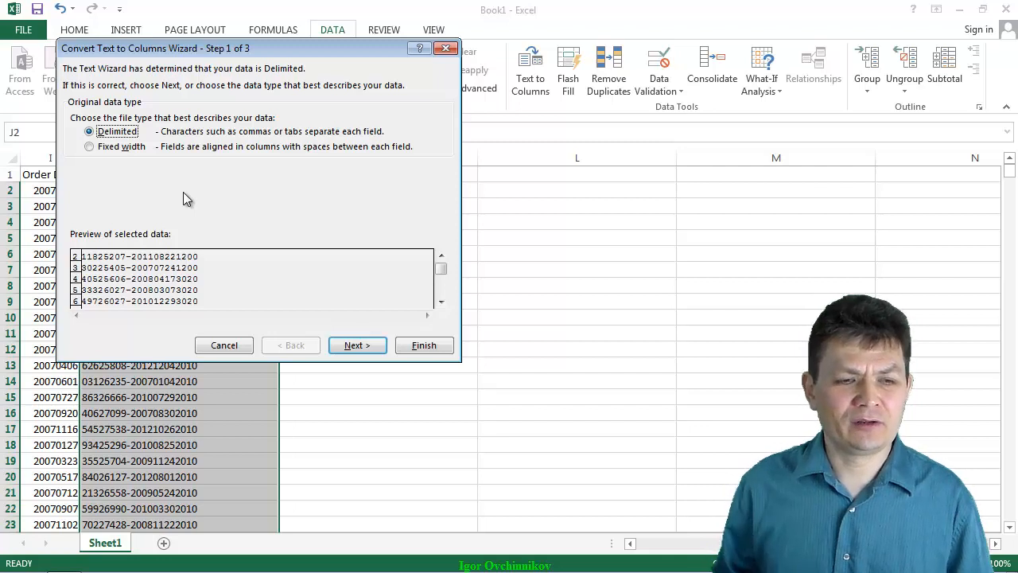
click(110, 148)
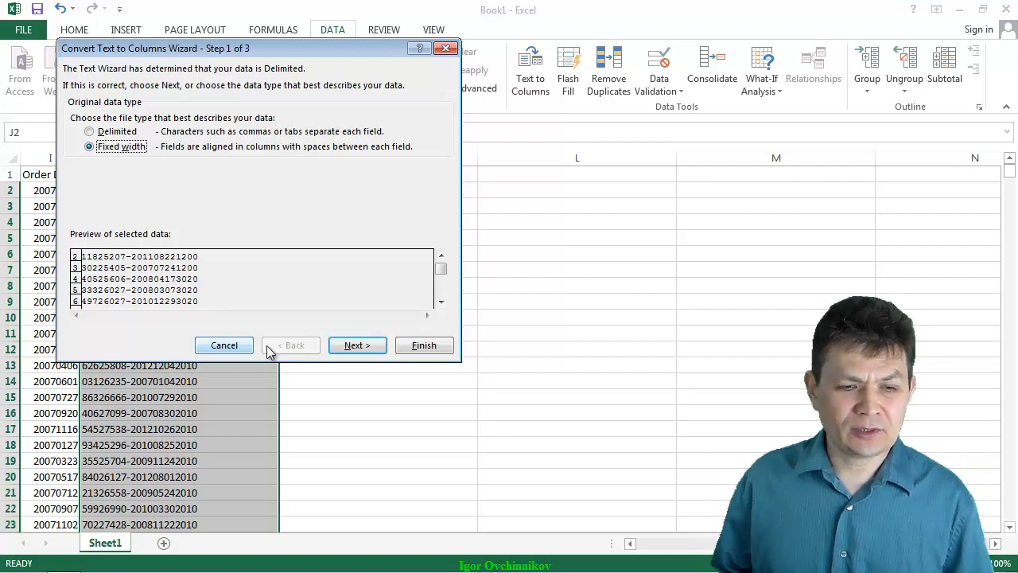
click(360, 347)
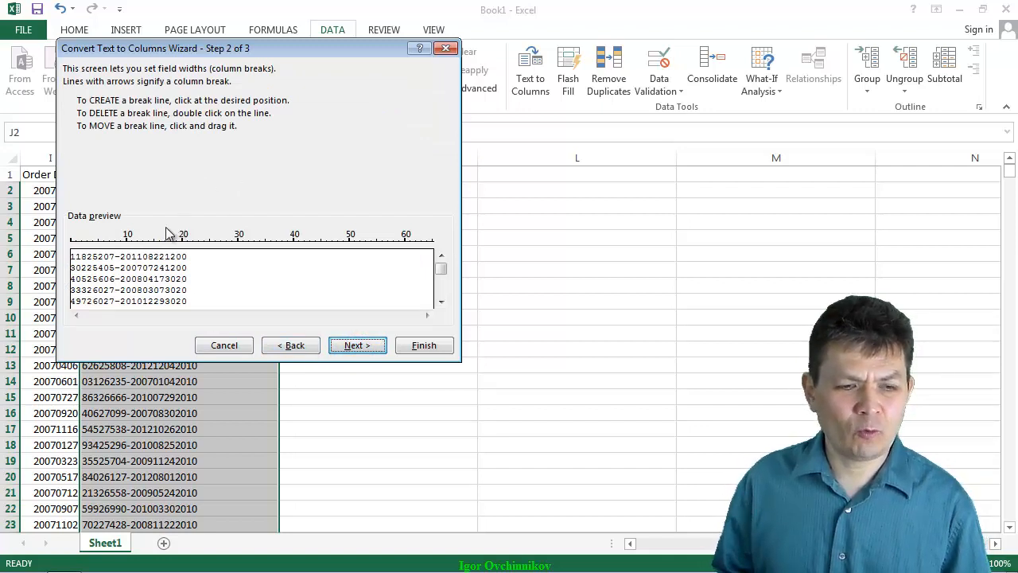
- Set column breaks at positions 8, 9 and 17, isolating the hyphen and separating the date from the sales rep code
click(109, 239)
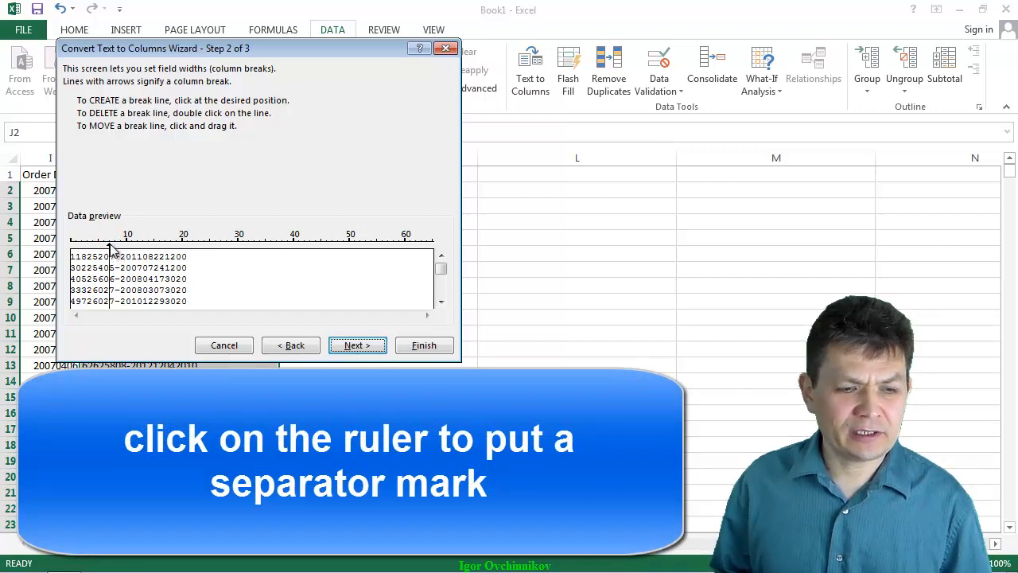
drag(110, 244, 115, 244)
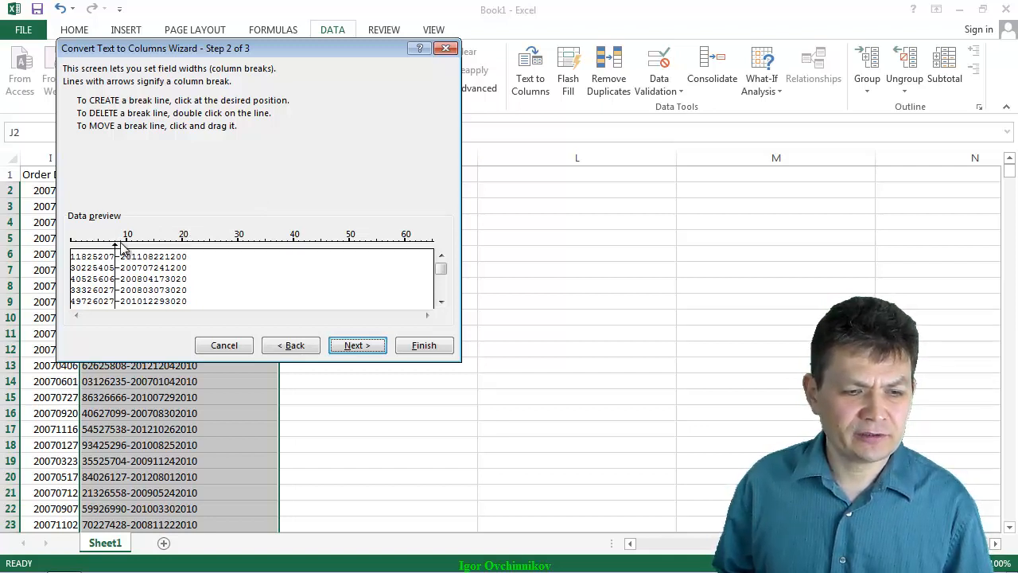
drag(116, 243, 120, 243)
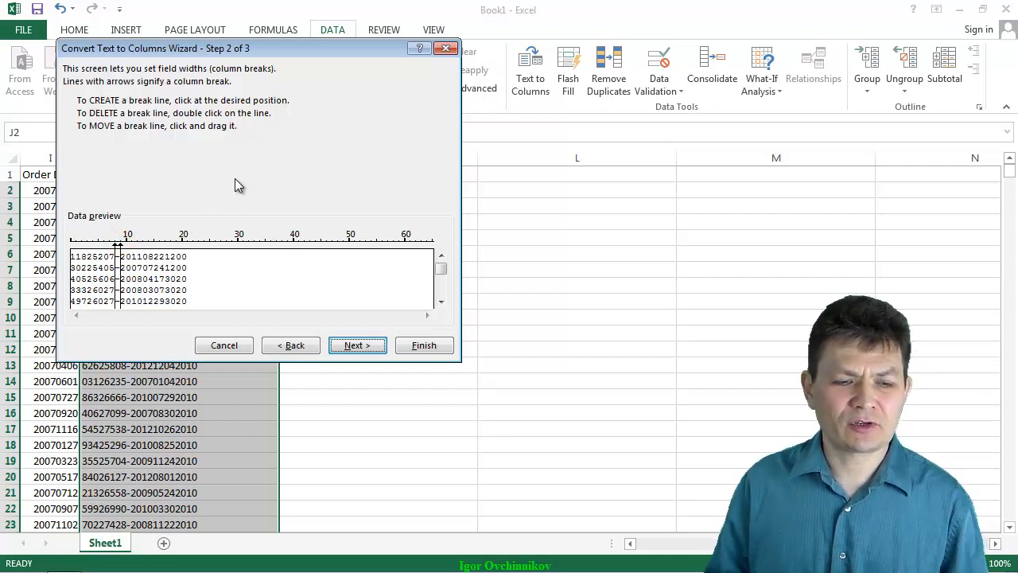
click(164, 244)
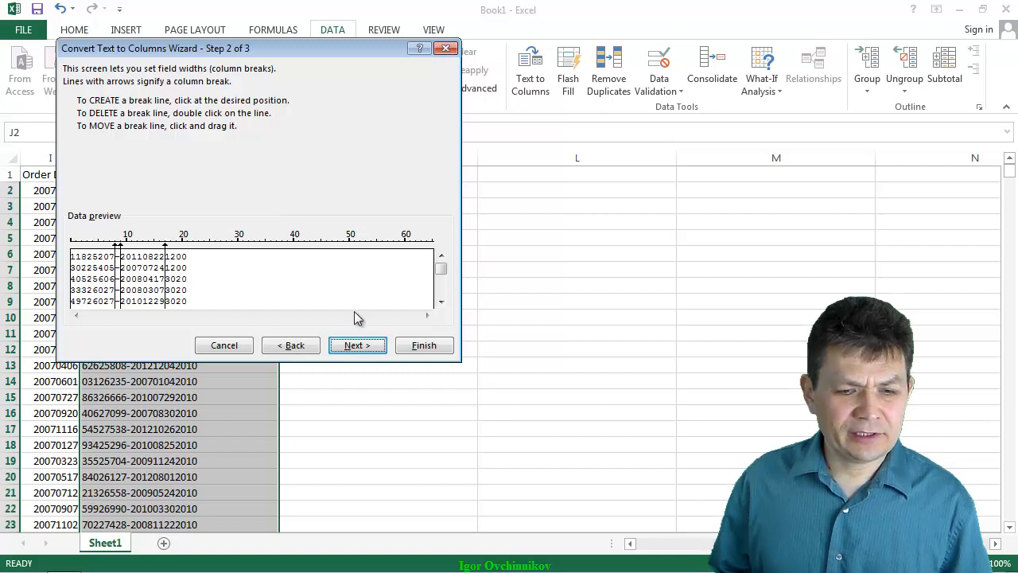
click(358, 345)
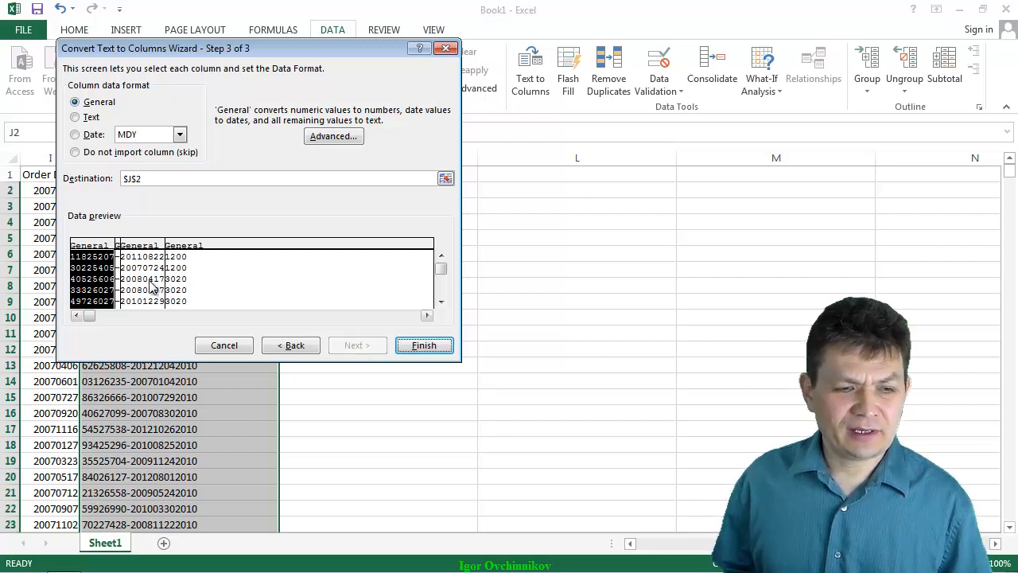
- Format the invoice number and sales rep fields as Text and the date field as Date YMD, and complete the split
click(76, 117)
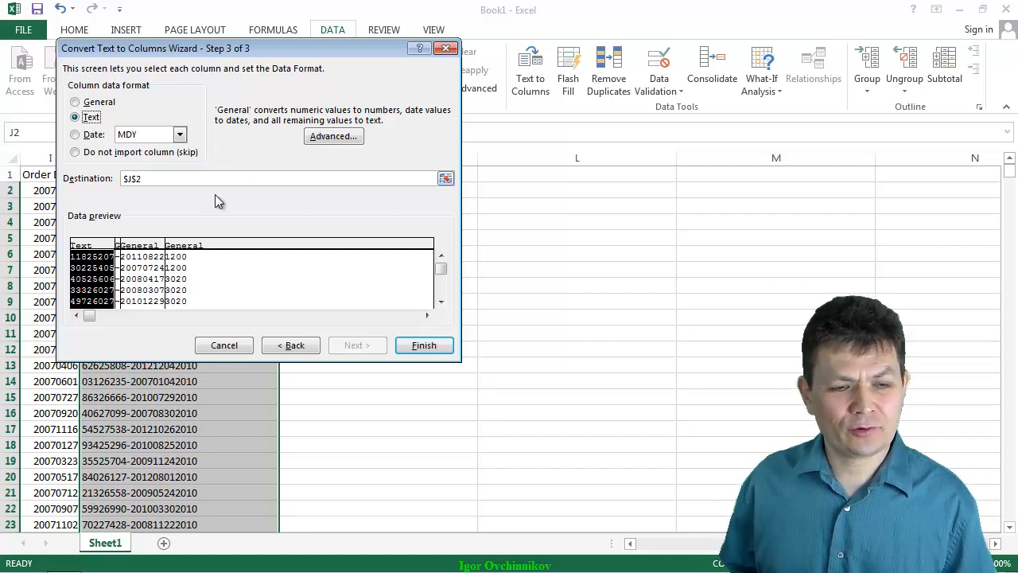
click(151, 245)
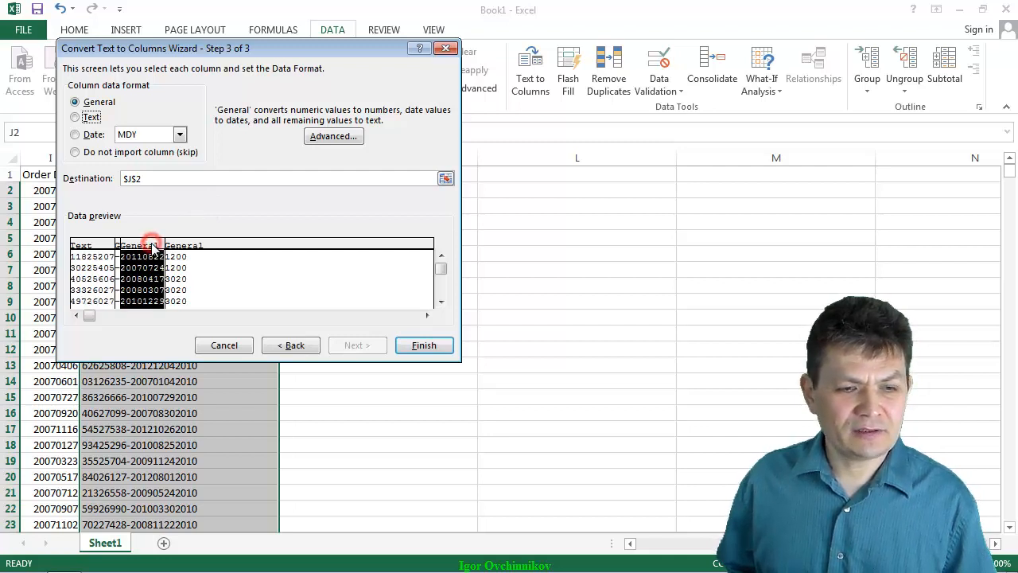
click(74, 136)
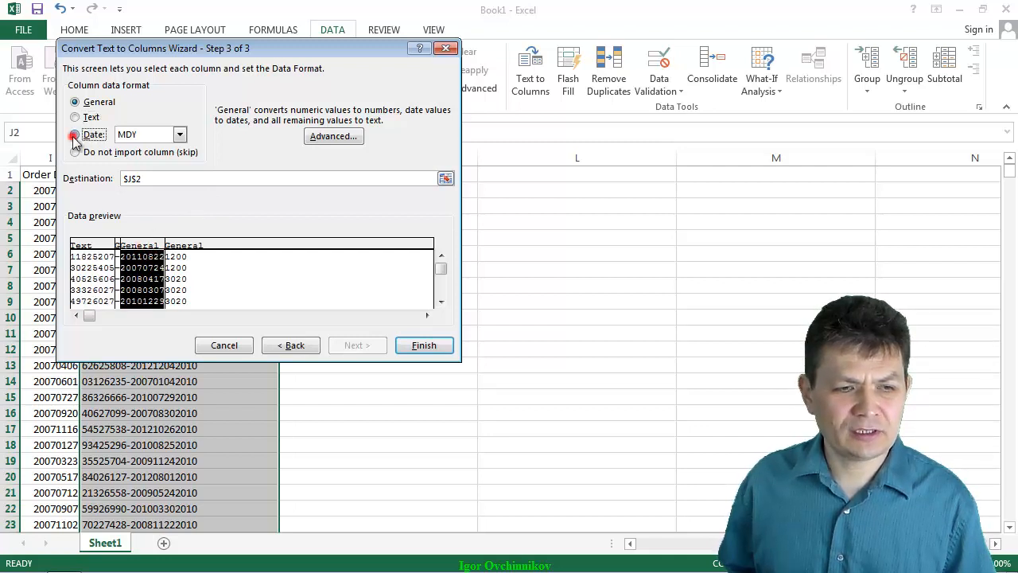
click(180, 136)
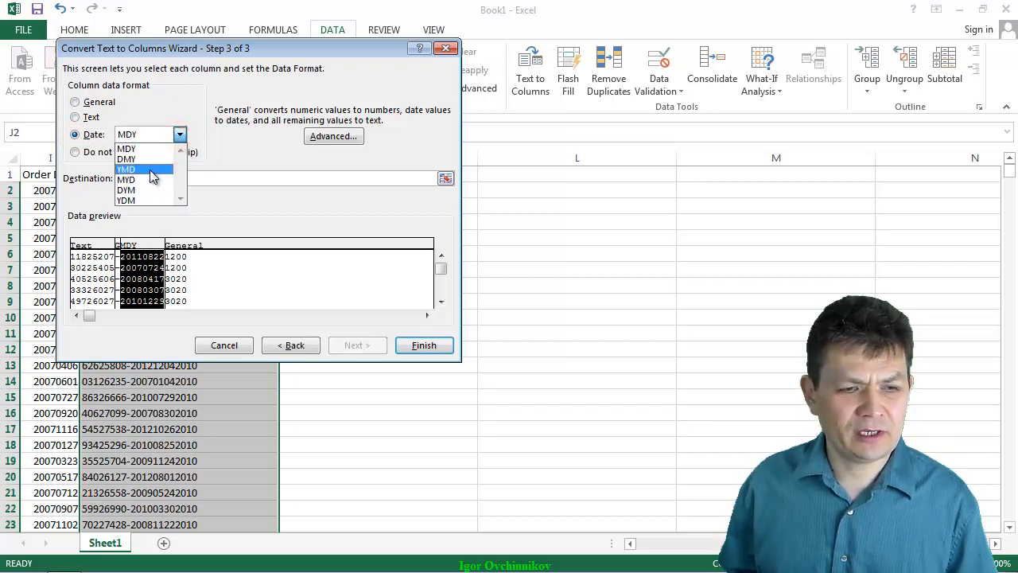
click(150, 169)
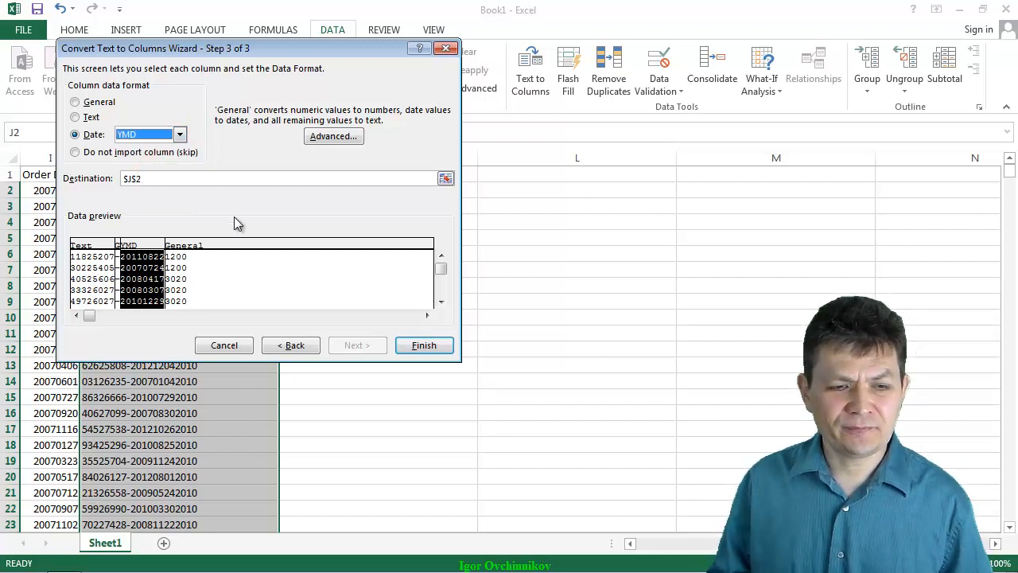
click(203, 252)
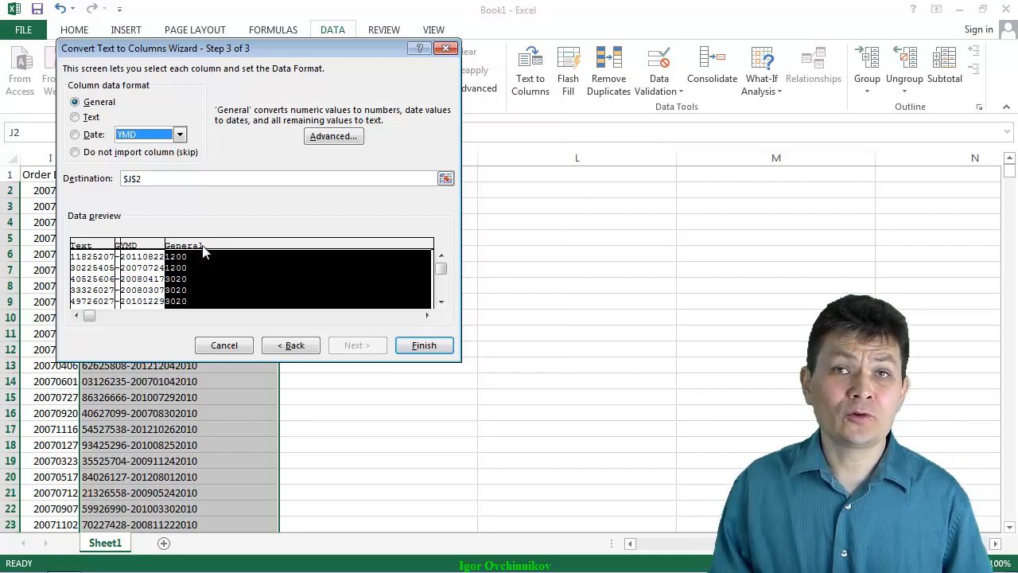
click(76, 118)
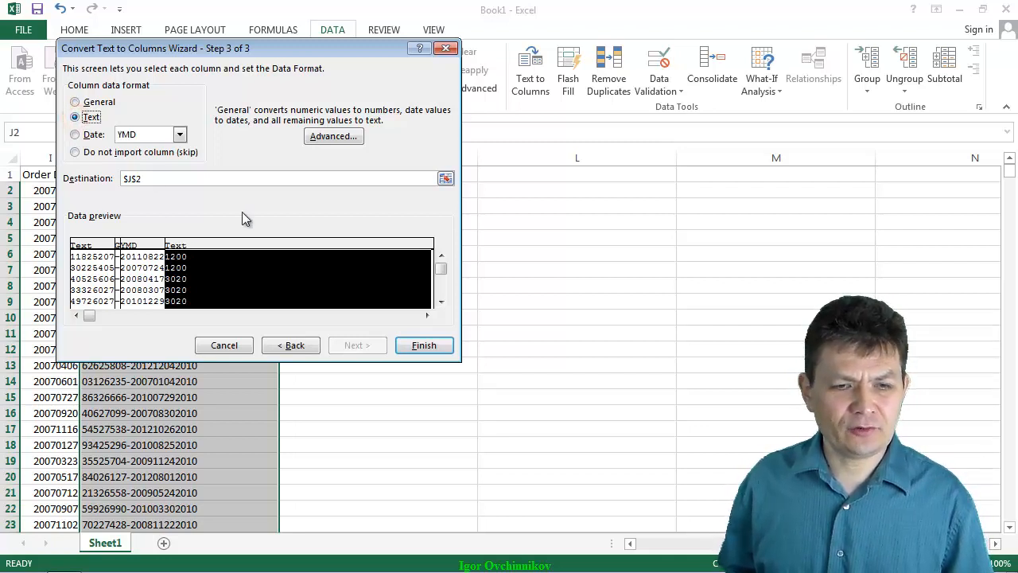
click(427, 346)
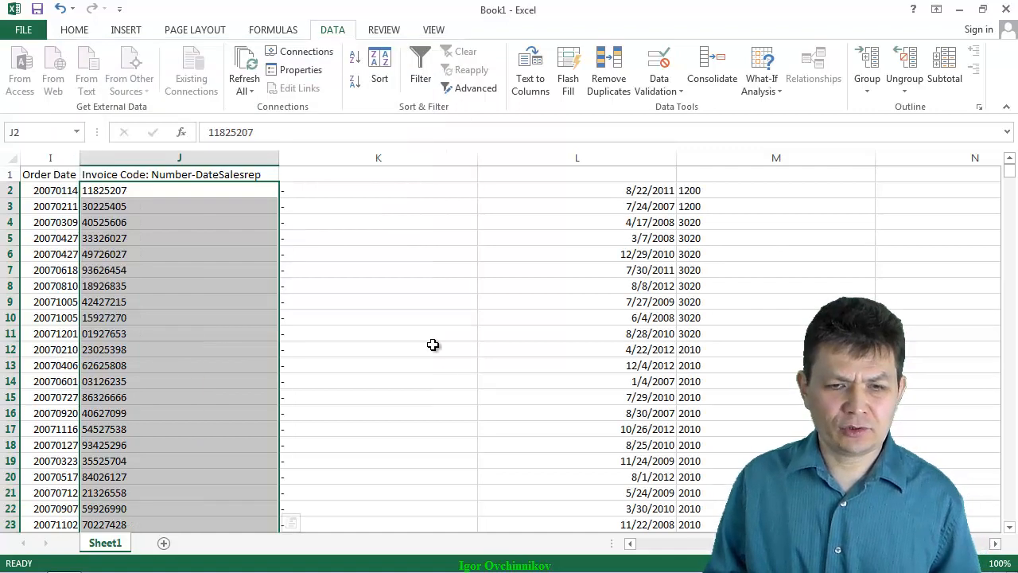
- Narrow hyphen column K to less than half its width and date column L slightly
drag(477, 159, 360, 163)
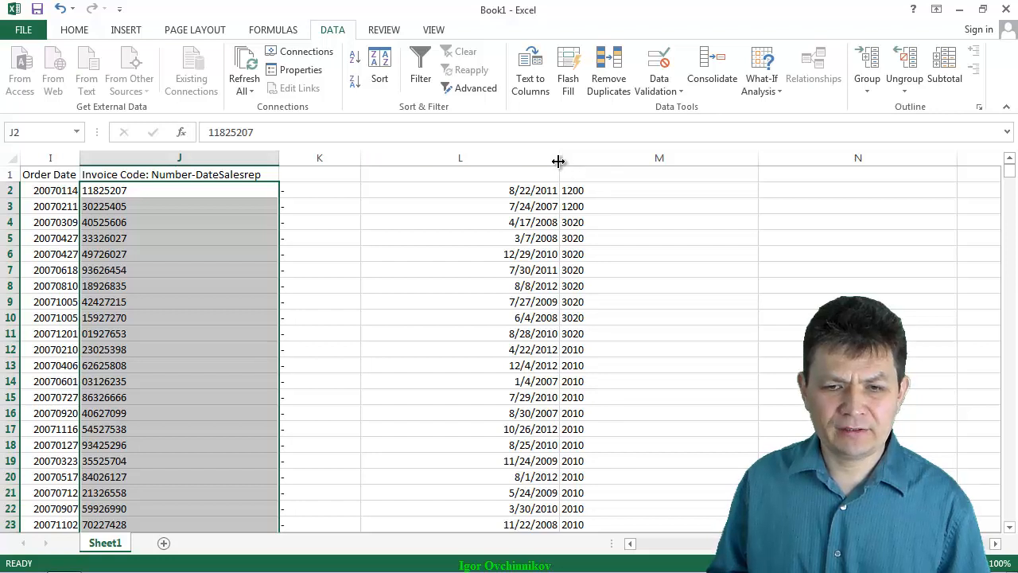
drag(559, 155, 520, 156)
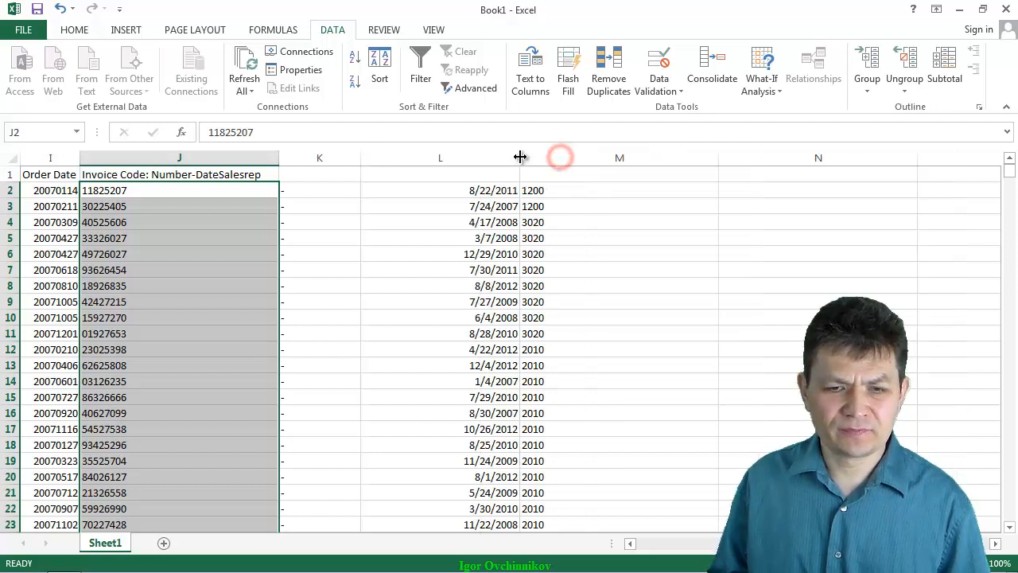
- Enter the headers Invoice Number in J1, Invoice Date in L1 and Salesperson Code in M1
click(162, 175)
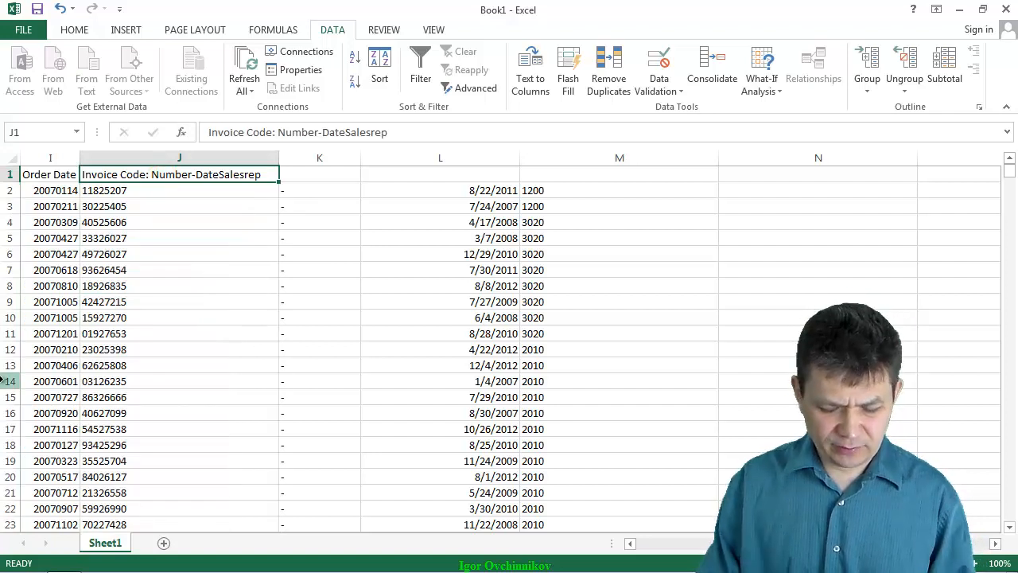
text(Invoice)
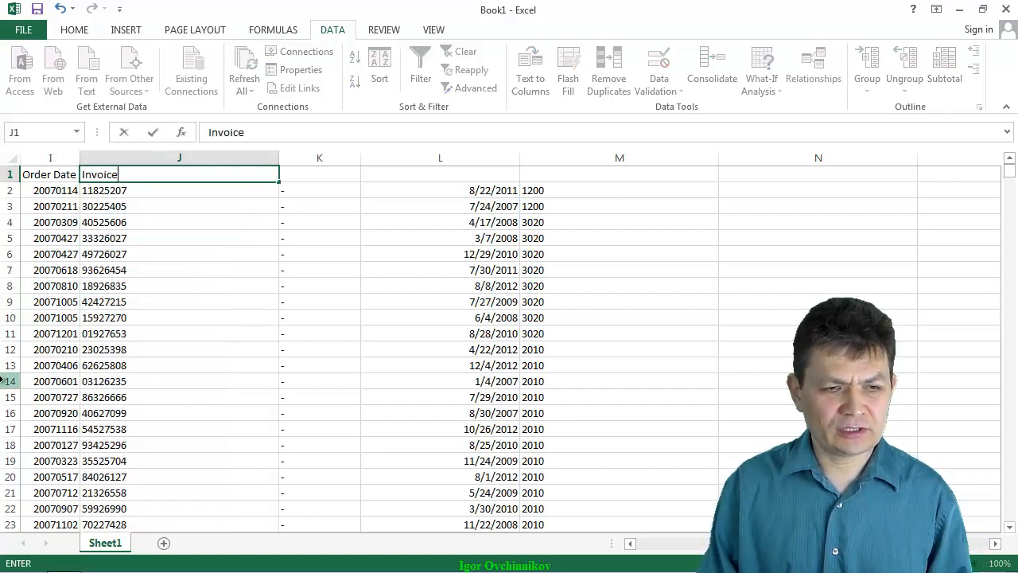
text( Number)
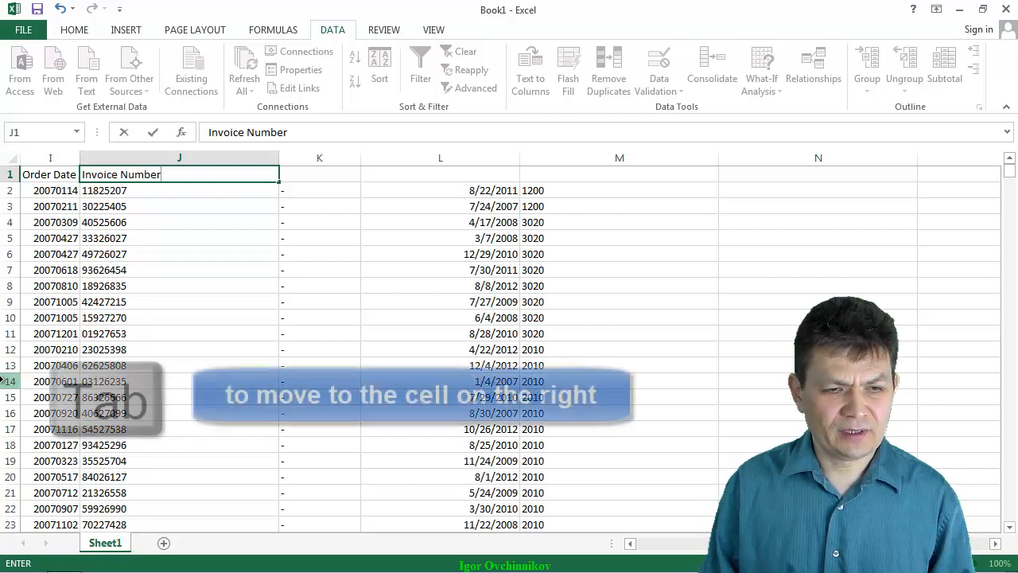
key(Tab)
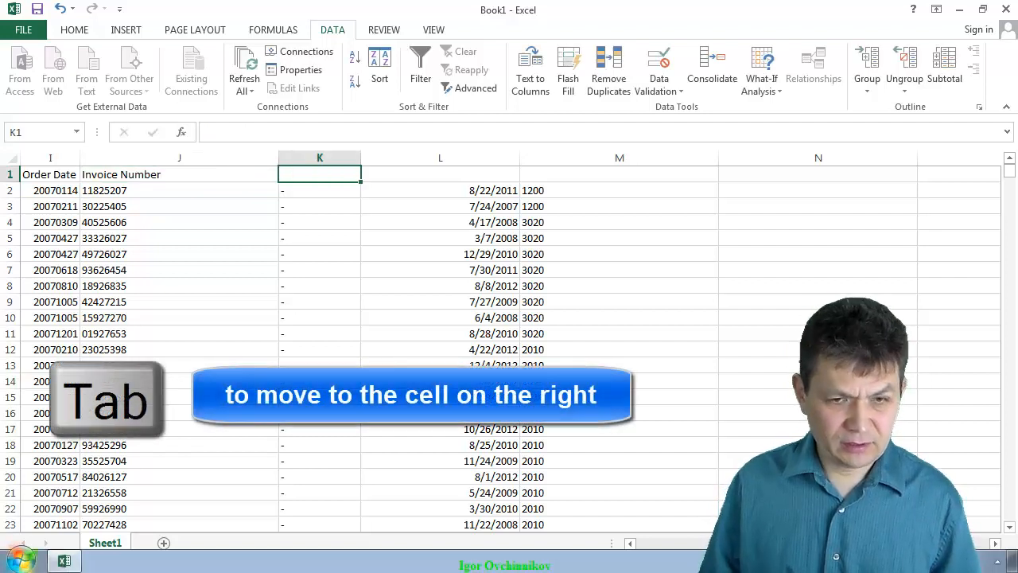
key(Tab)
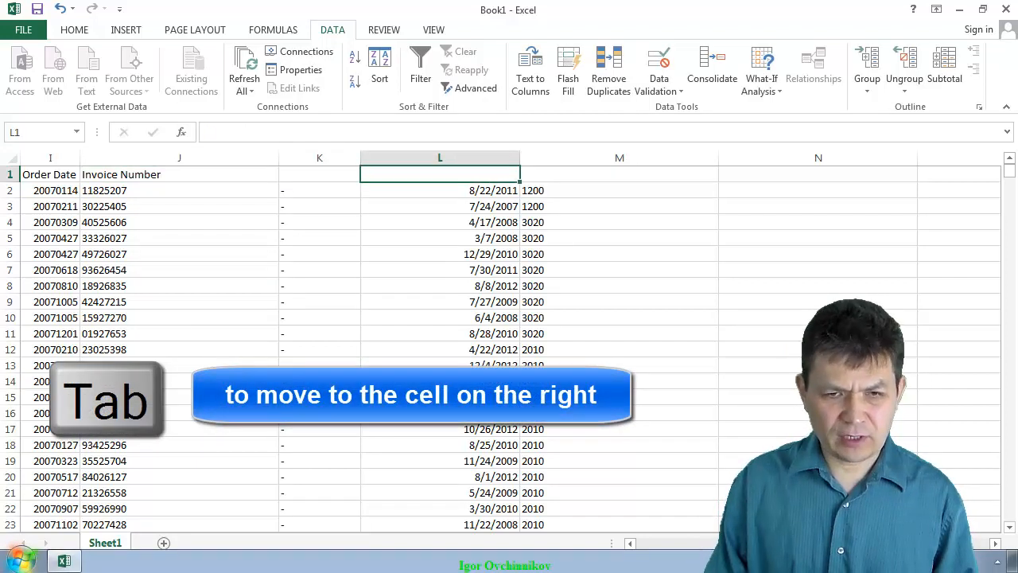
text(Invoice Dat)
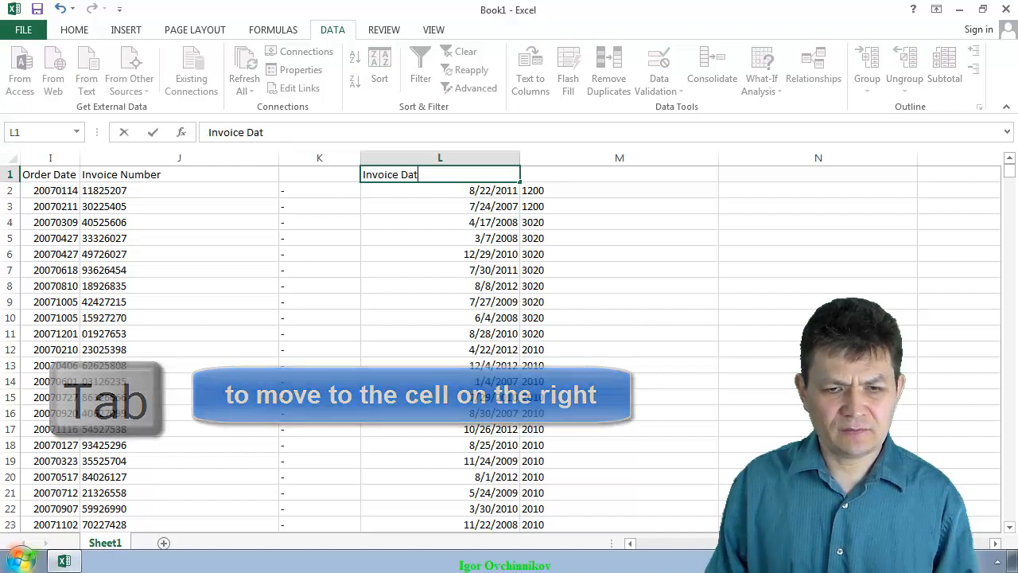
text(e)
key(Tab)
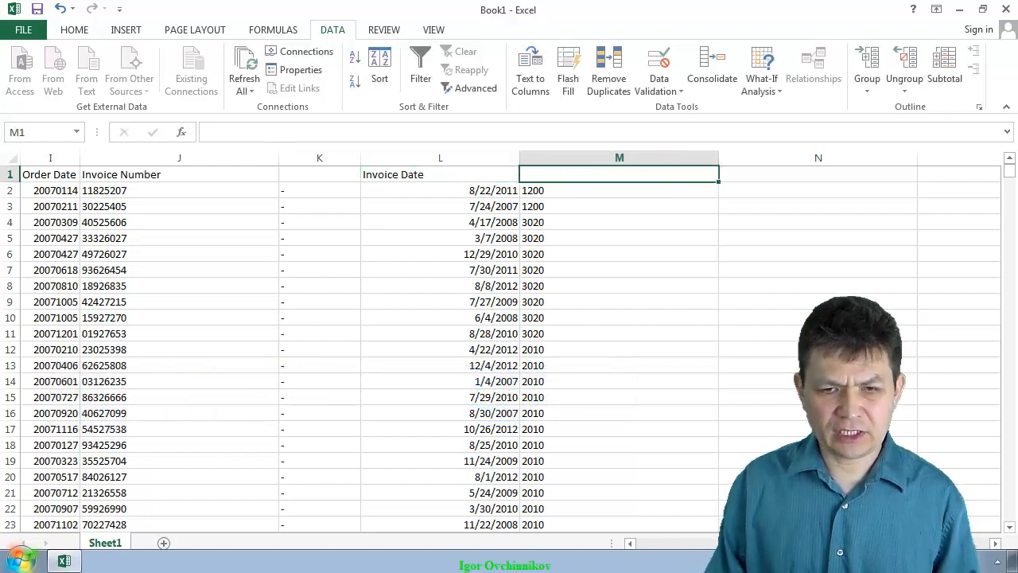
text(Salesp)
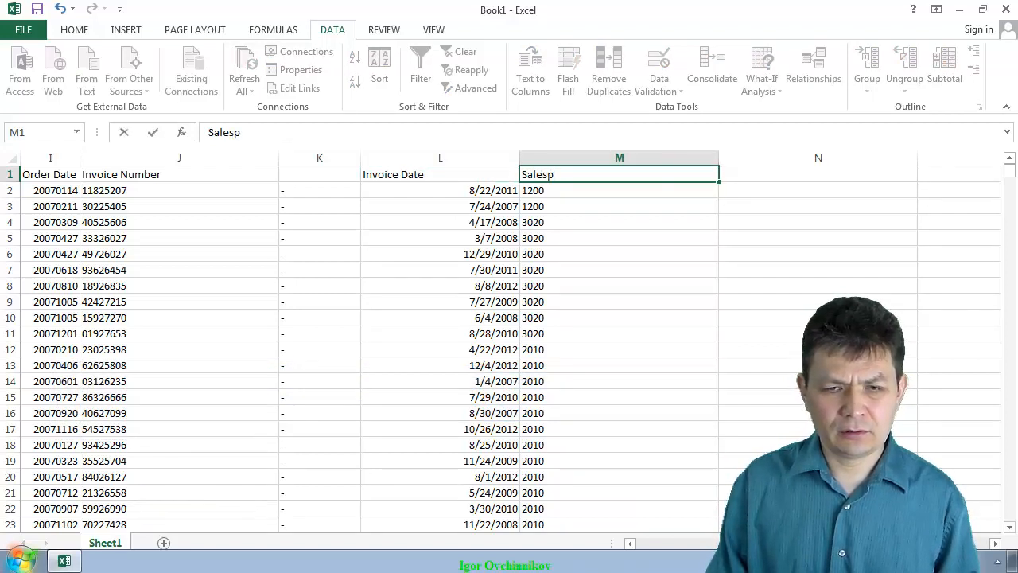
text(erson Code)
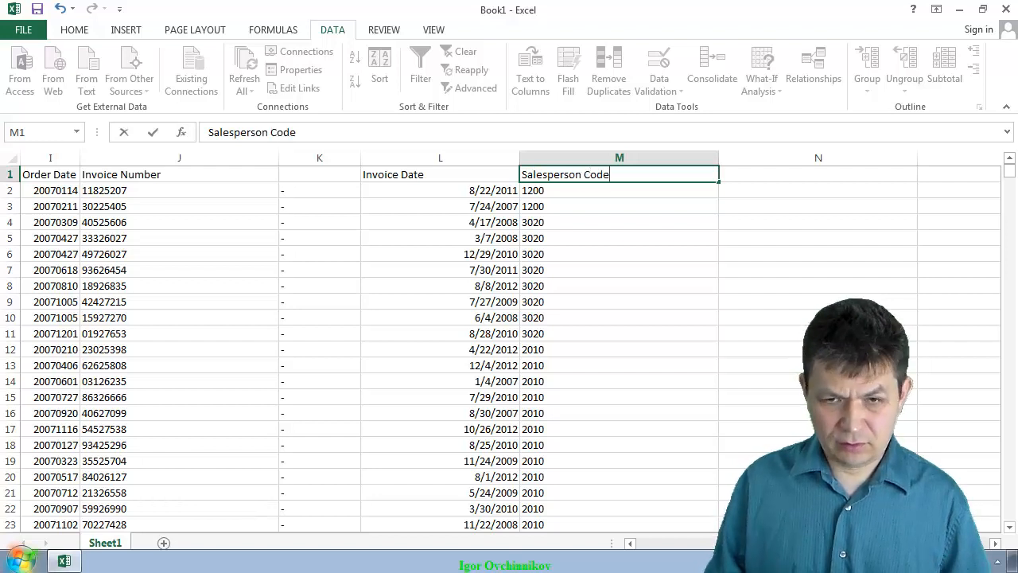
click(247, 190)
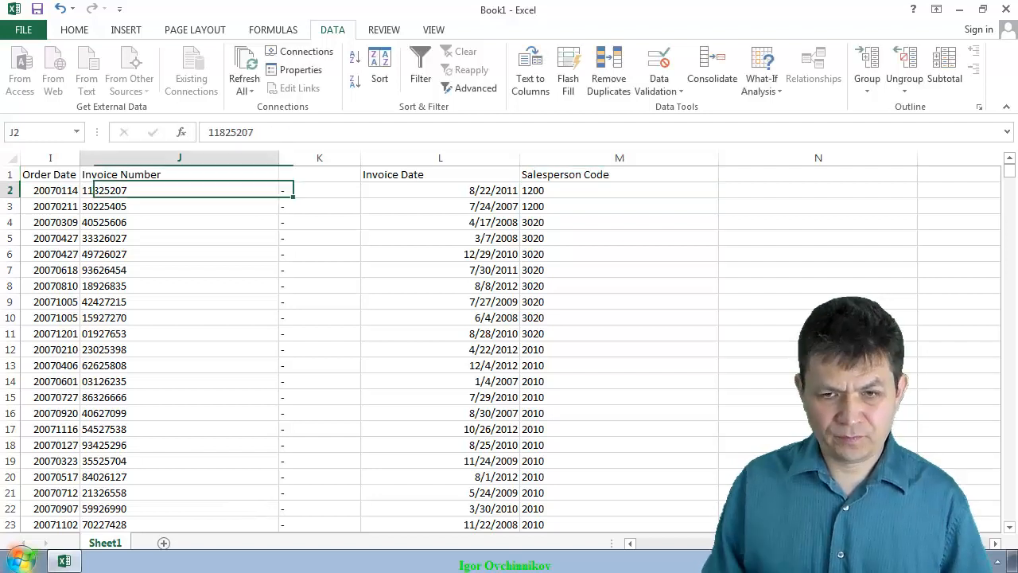
- Delete column K, which holds only hyphens, from between the invoice number and invoice date columns
click(304, 156)
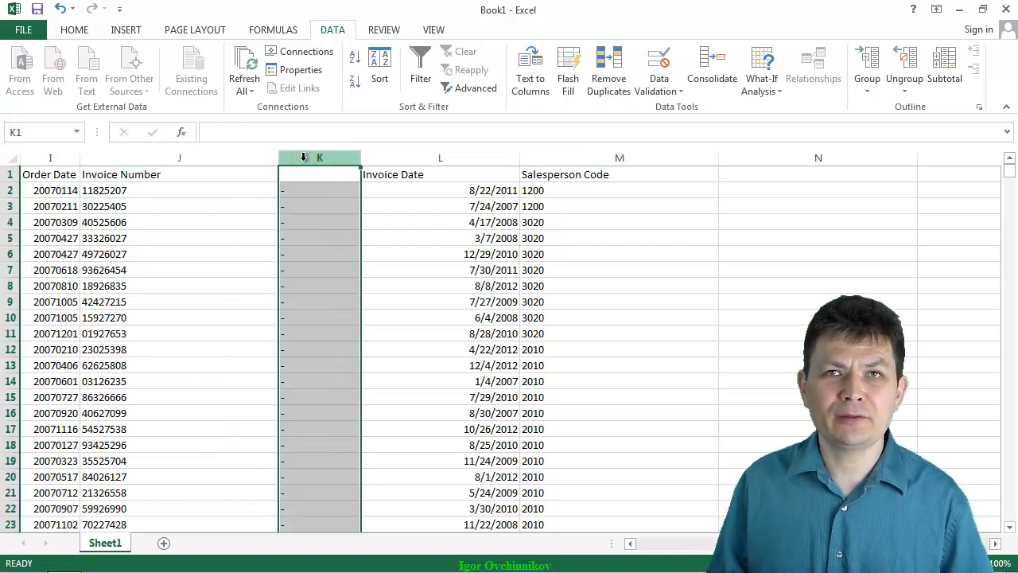
right_click(303, 159)
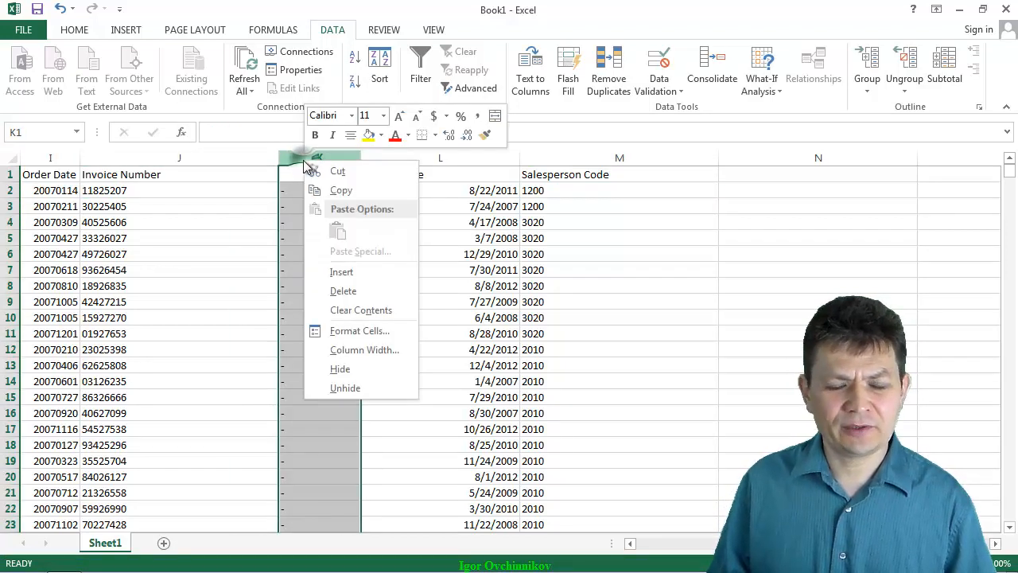
click(341, 290)
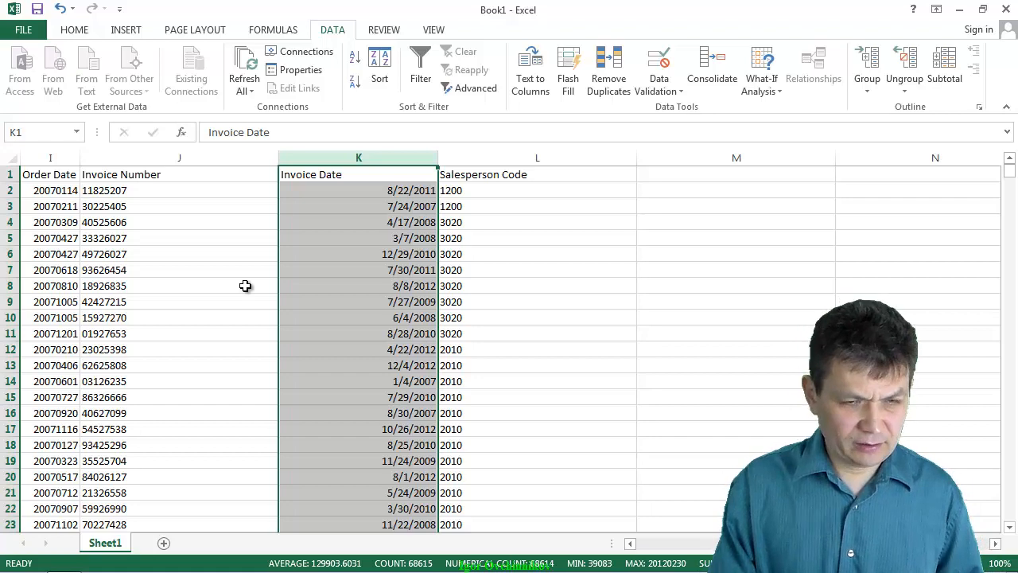
- Save the workbook to the Desktop as an Excel Workbook named Data Imported
key(ctrl+s)
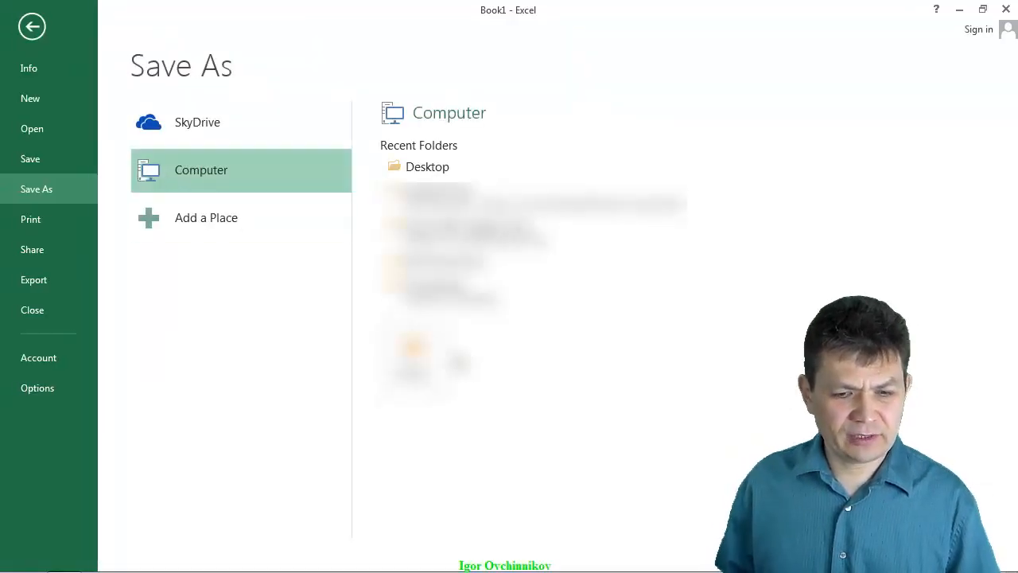
click(415, 171)
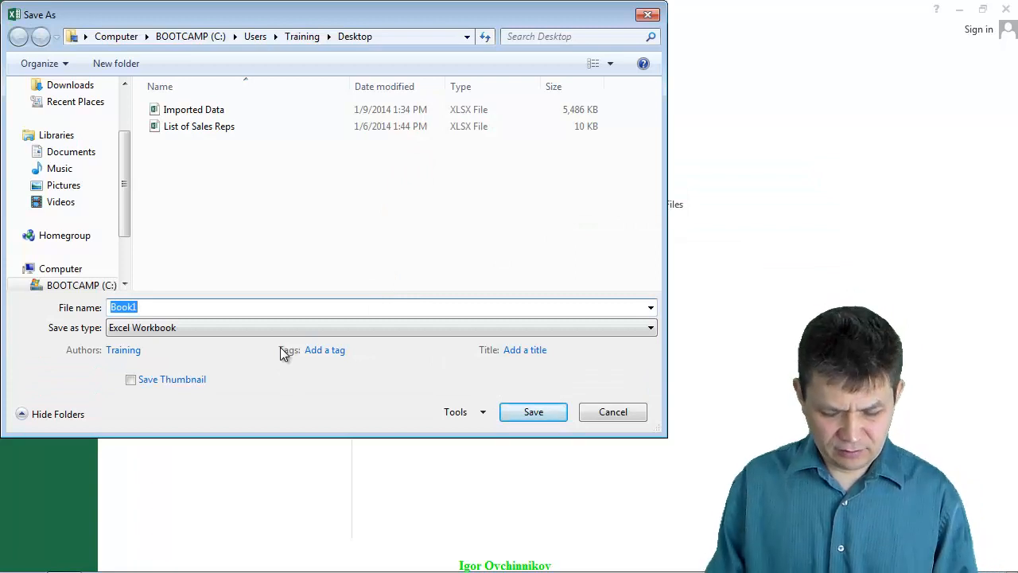
text(Data )
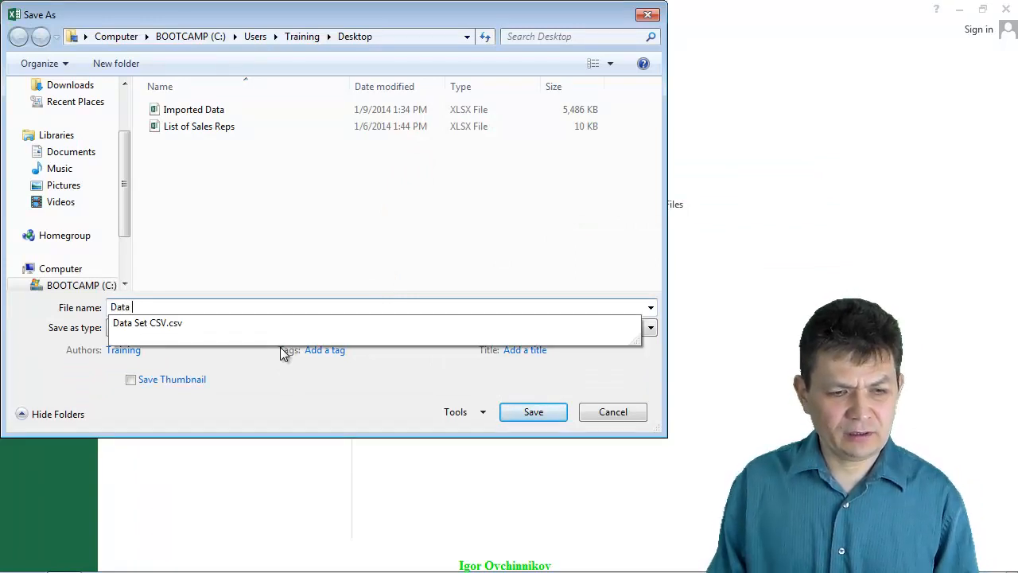
text(Imported)
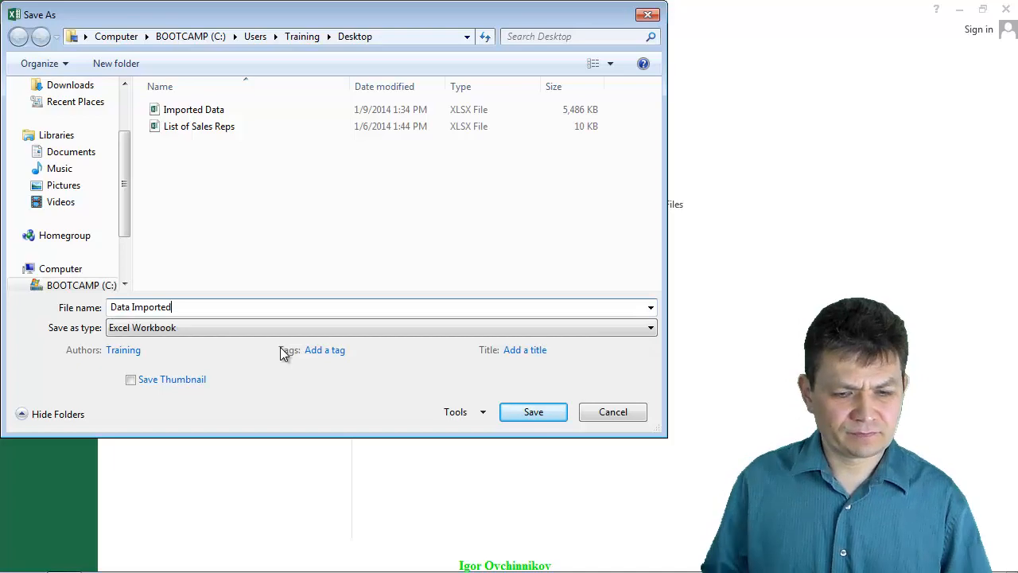
click(535, 412)
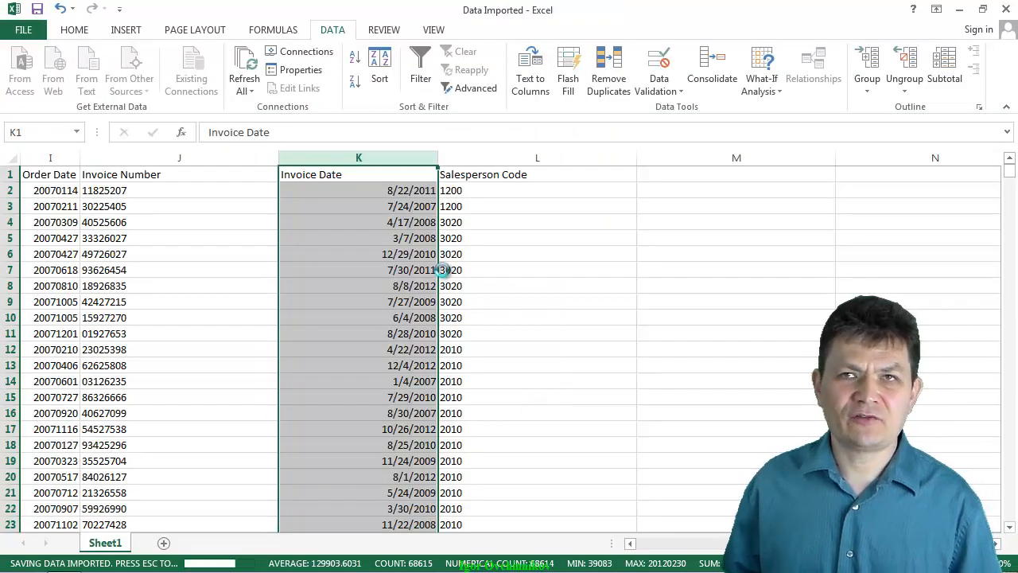
click(369, 266)
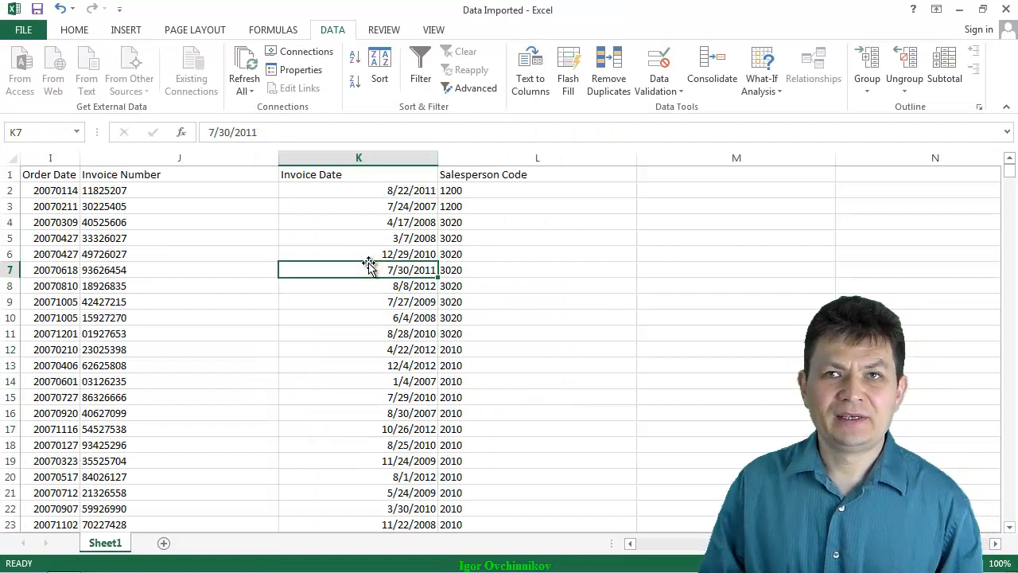